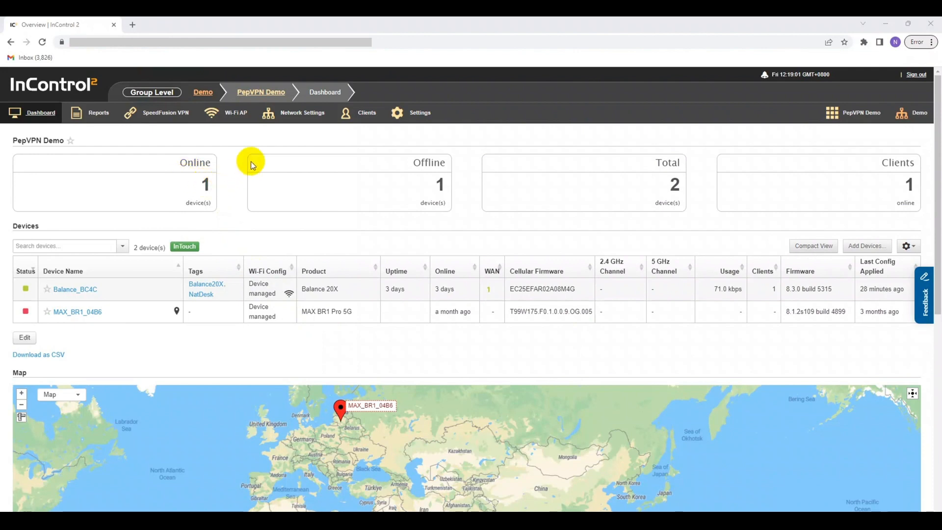
Enable group-level management of firewall rules on Balance, MAX and FusionHub devices
left_click(293, 109)
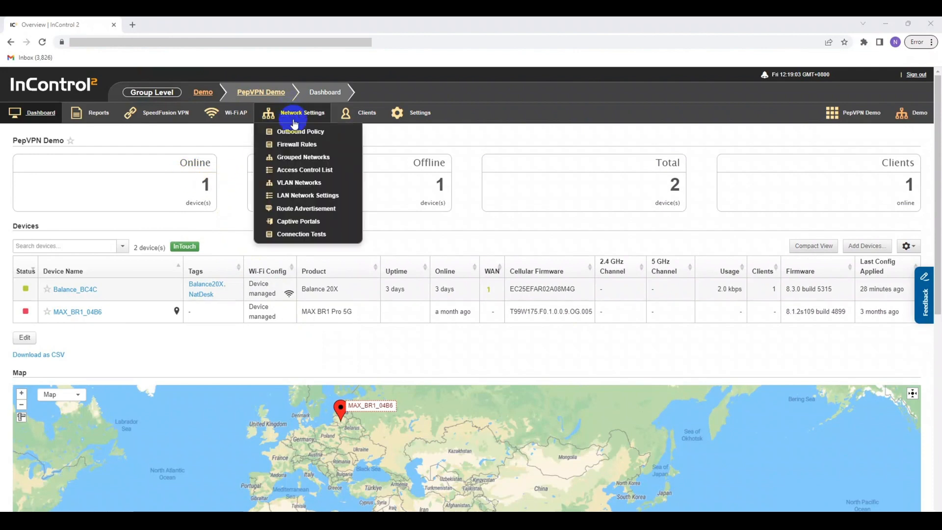
left_click(292, 147)
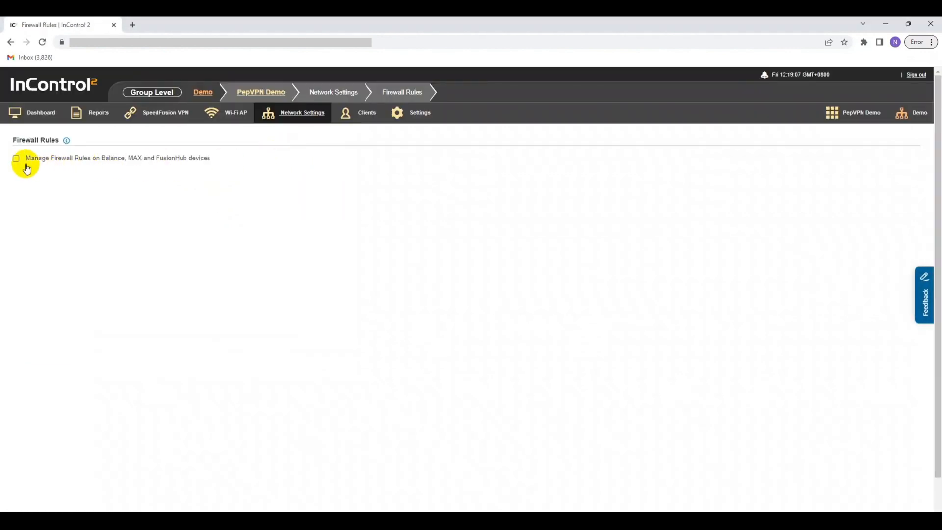
left_click(17, 159)
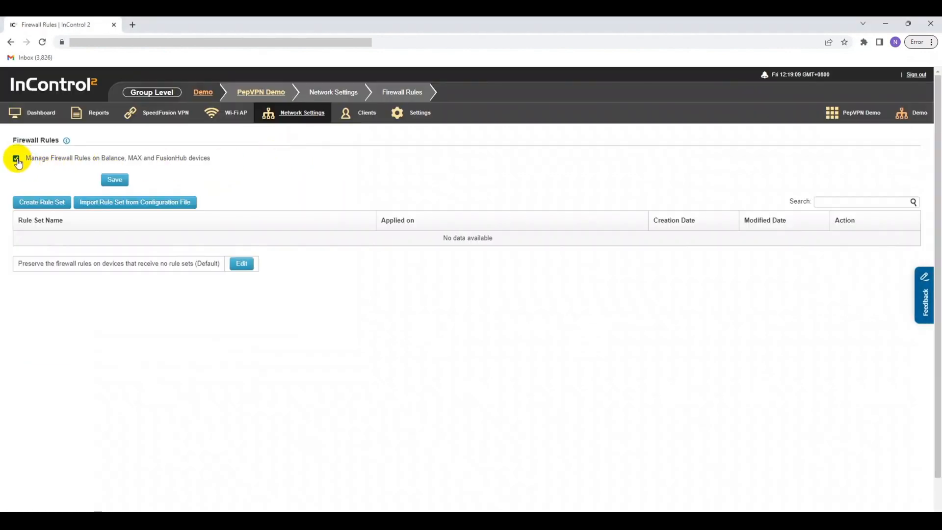
Create a firewall rule set named Demo that applies to all Balance and MAX devices
left_click(33, 205)
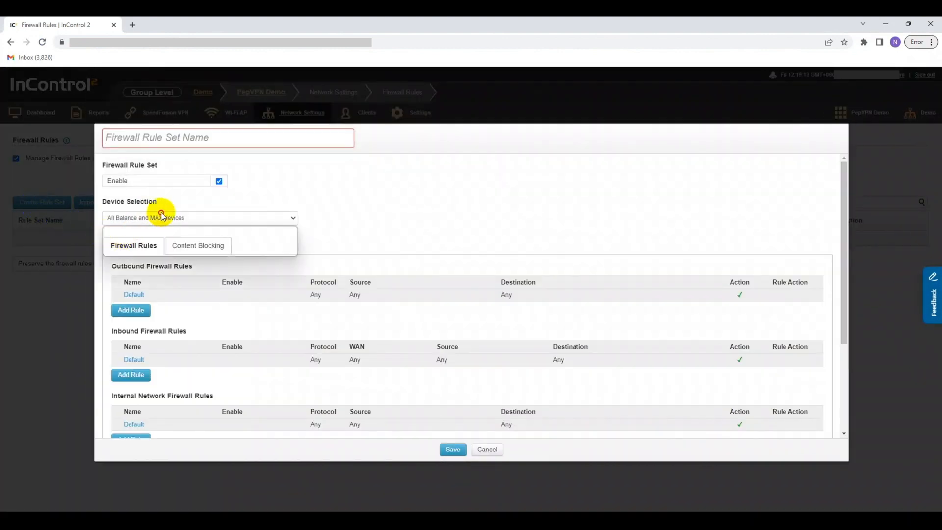
left_click(155, 218)
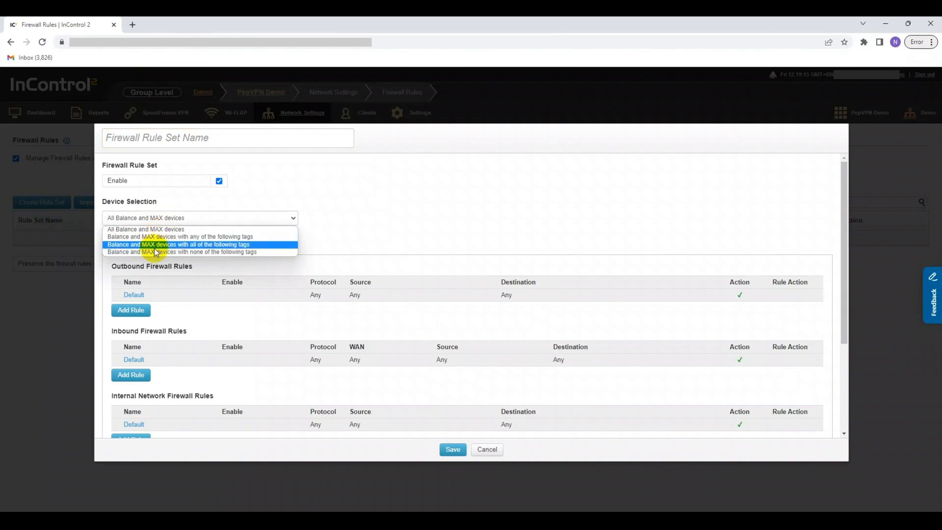
left_click(326, 210)
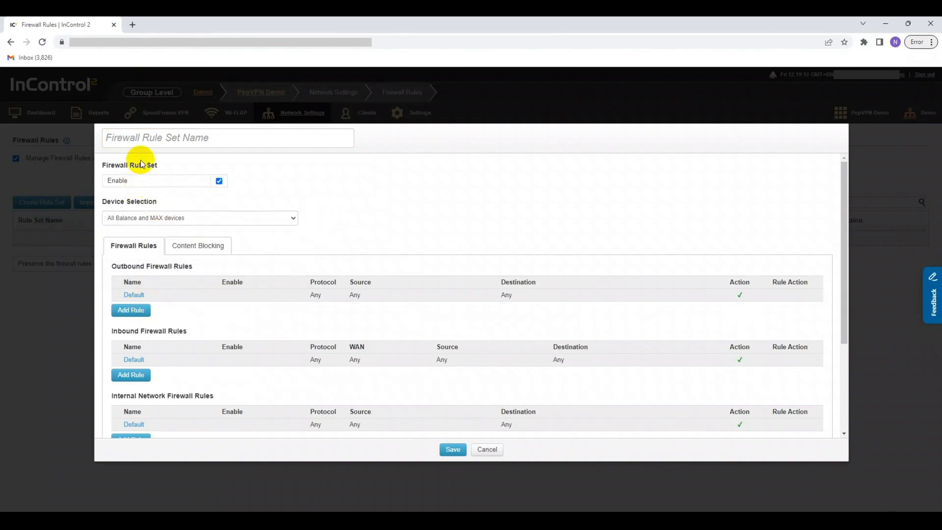
left_click(146, 143)
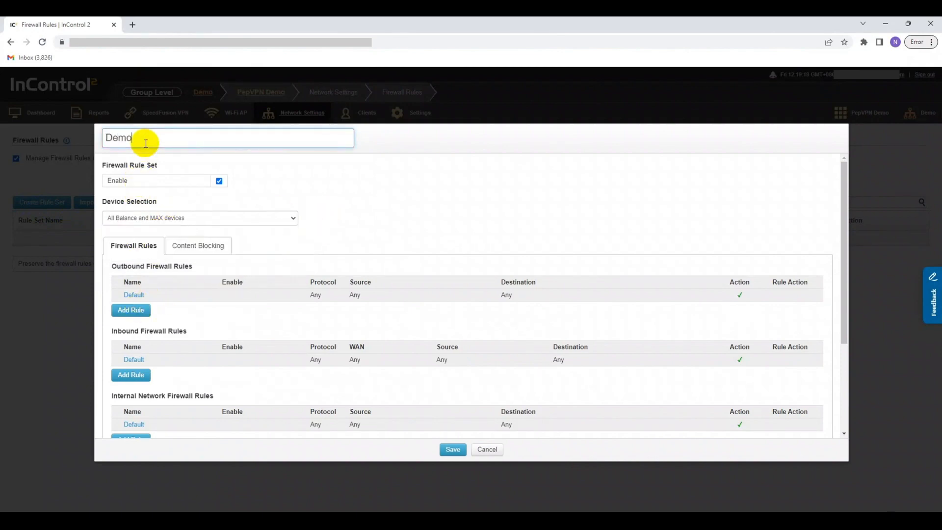
Add an always-on outbound rule allowing any protocol, source and destination to the set, and enable Intrusion Detection and DoS Prevention
left_click(129, 310)
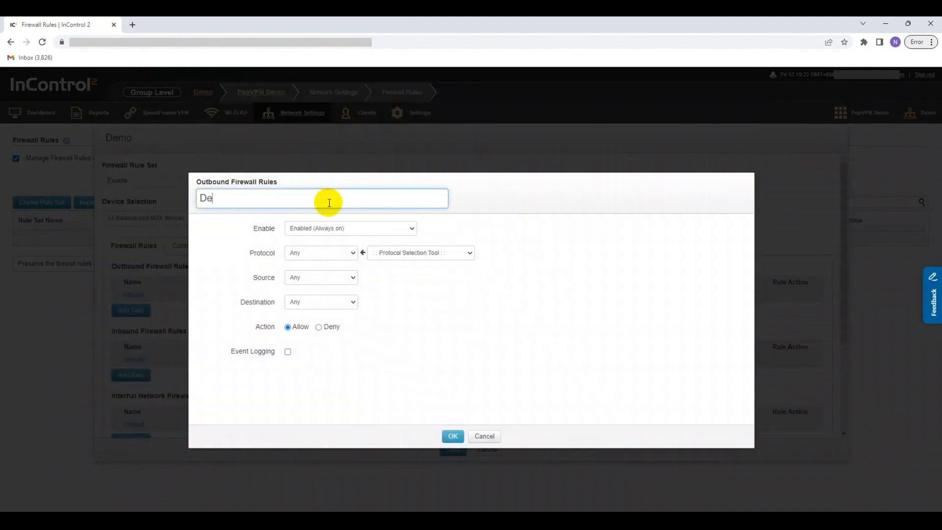
left_click(453, 436)
scroll(296, 396, "down", 3)
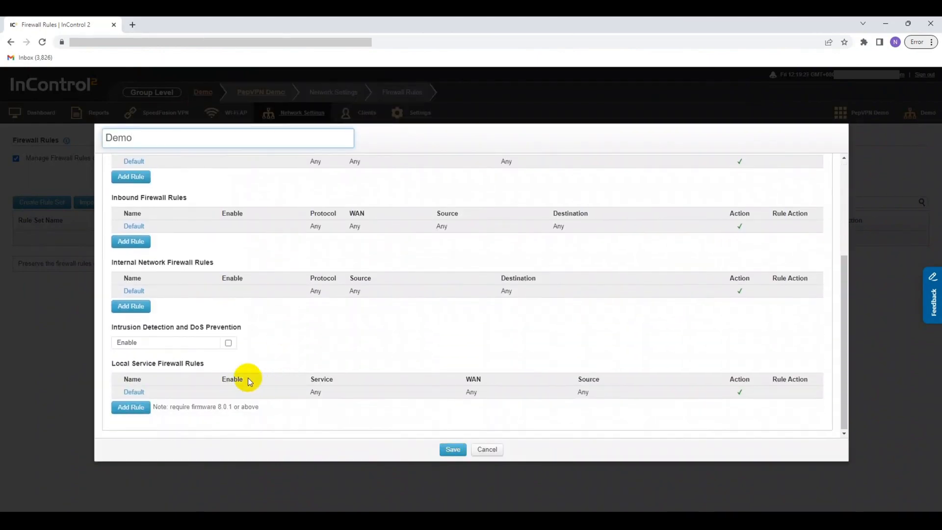
left_click(228, 343)
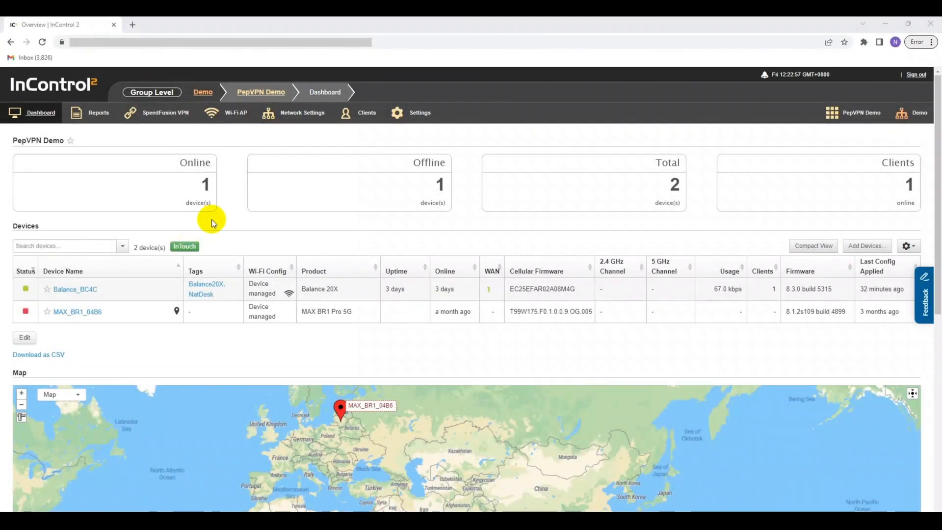
Set the group firmware policy for the Balance 20X to Custom
left_click(408, 113)
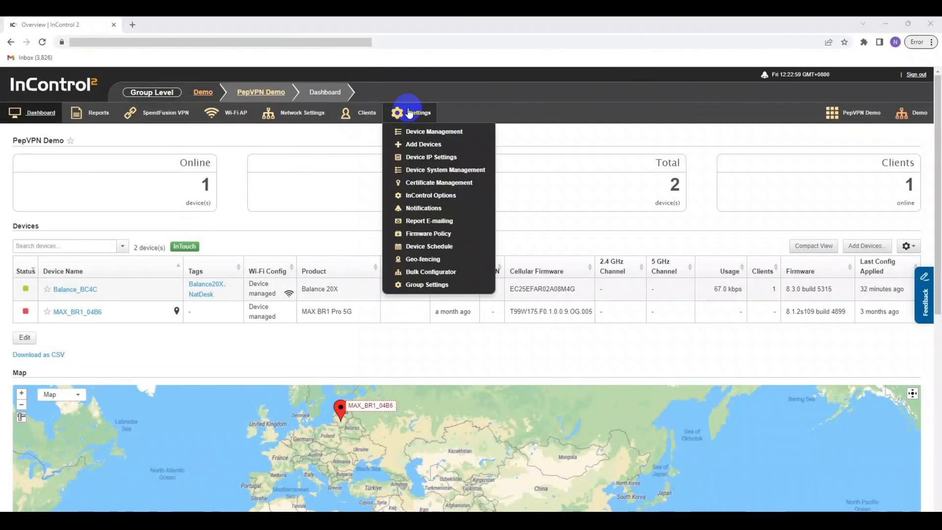
left_click(425, 231)
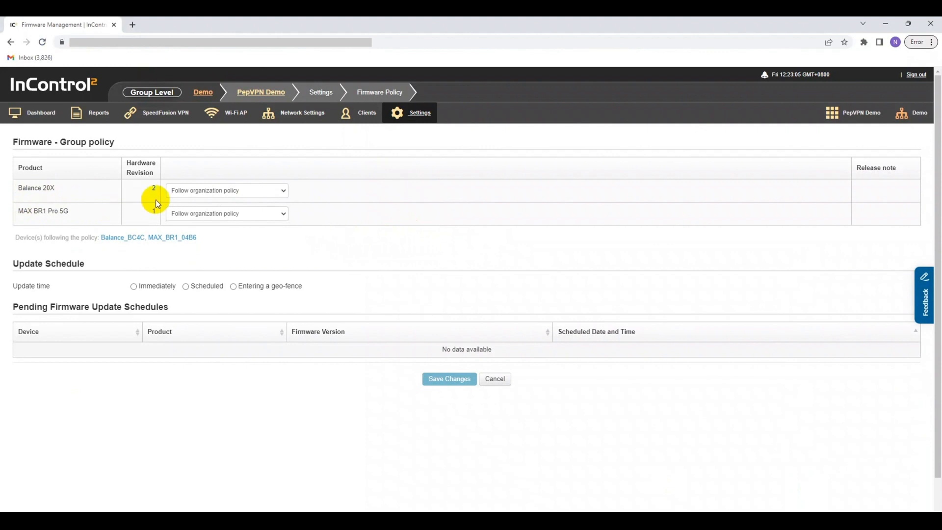
left_click(194, 191)
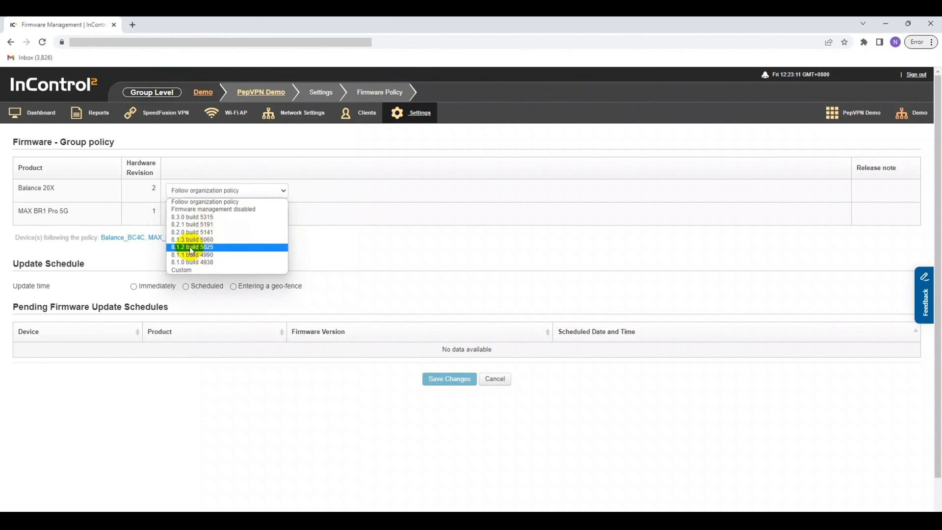
left_click(193, 269)
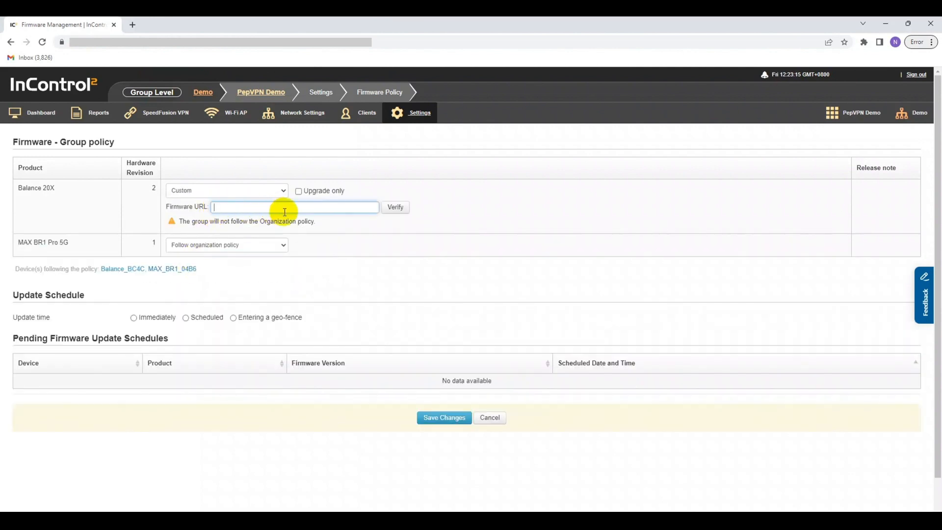
Schedule the group's firmware update for the first device on 2023-06-21 at 12:30am
left_click(185, 318)
left_click(172, 333)
left_click(188, 290)
left_click(196, 332)
left_click(198, 366)
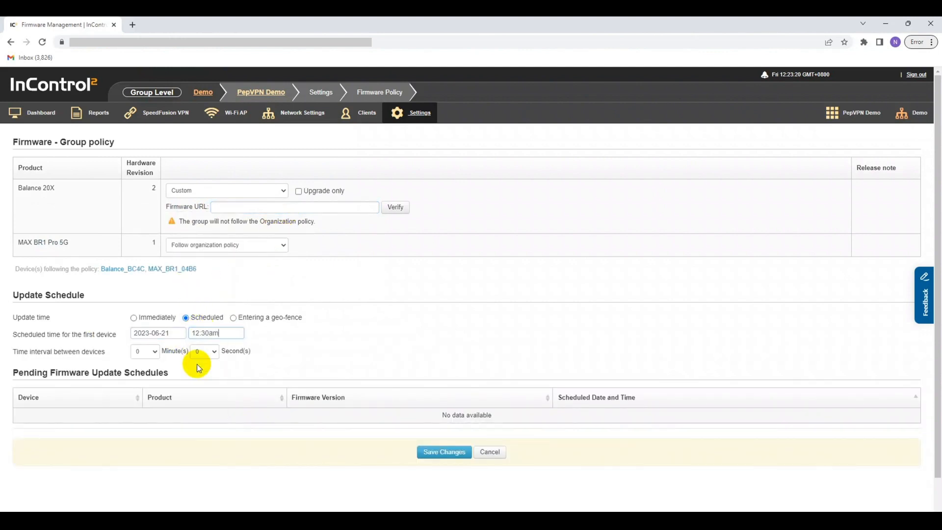
scroll(195, 361, "down", 1)
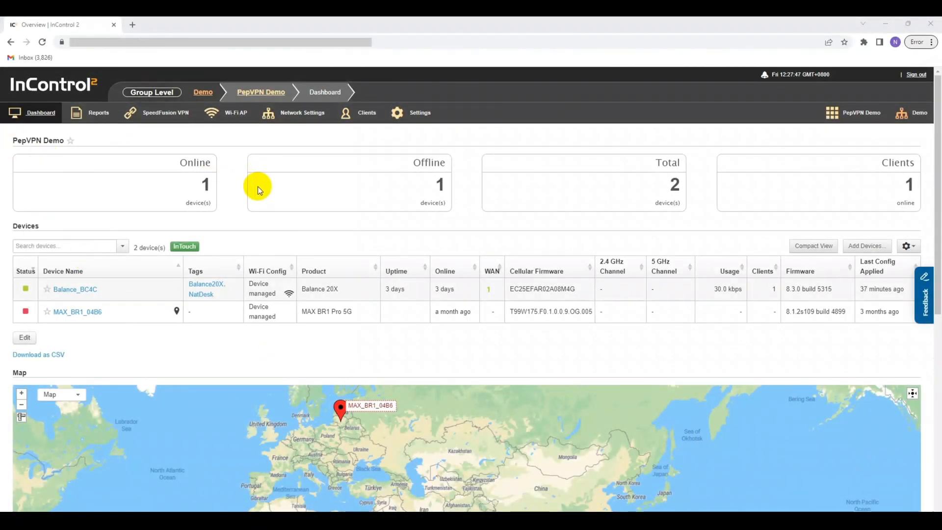
Enable Wi-Fi Management in the group-wide SSID settings
left_click(236, 115)
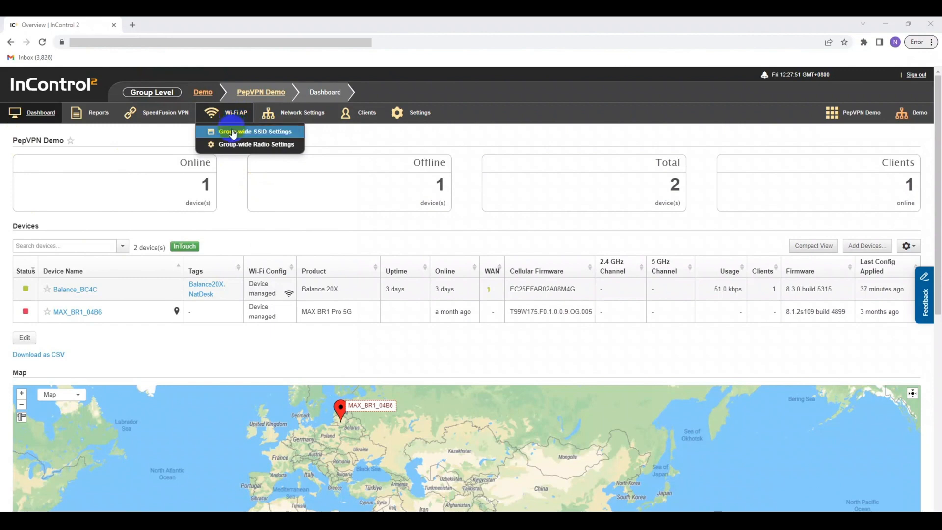
left_click(235, 133)
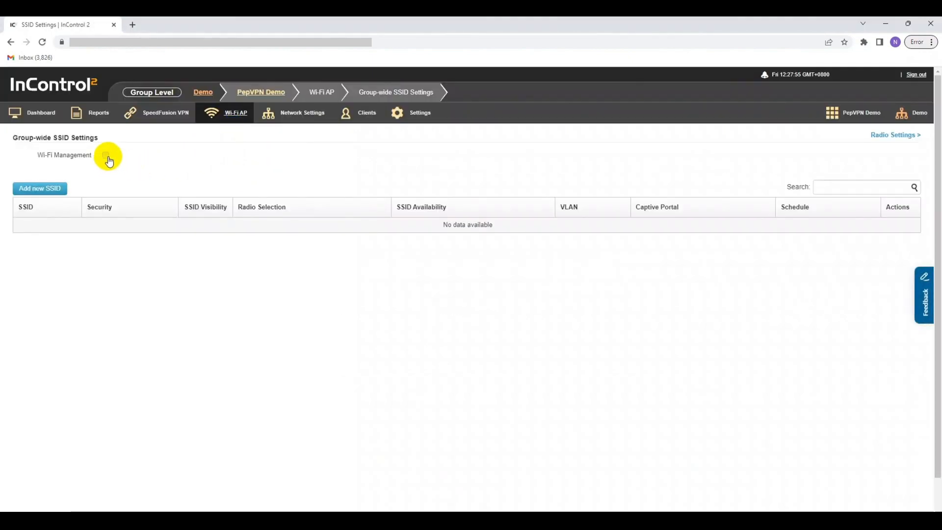
left_click(107, 155)
left_click(120, 196)
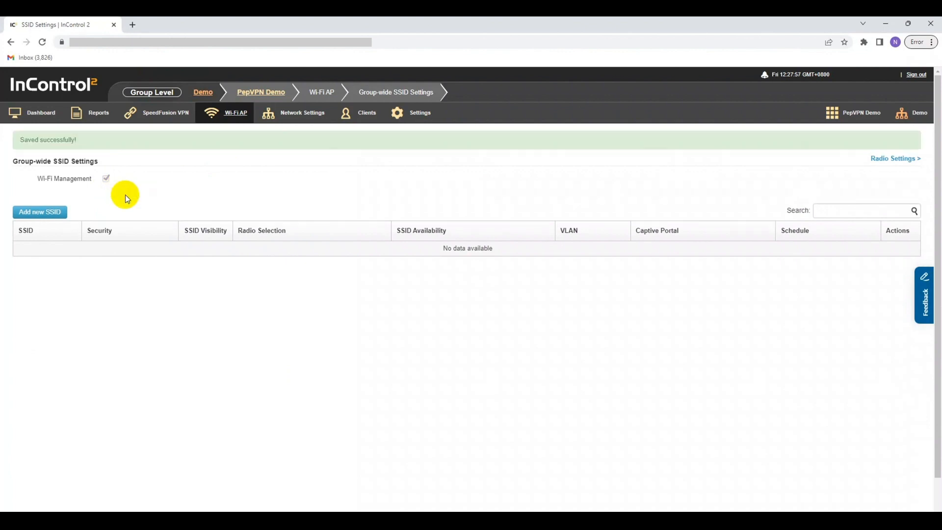
Add a new group-wide SSID named Demo
left_click(48, 213)
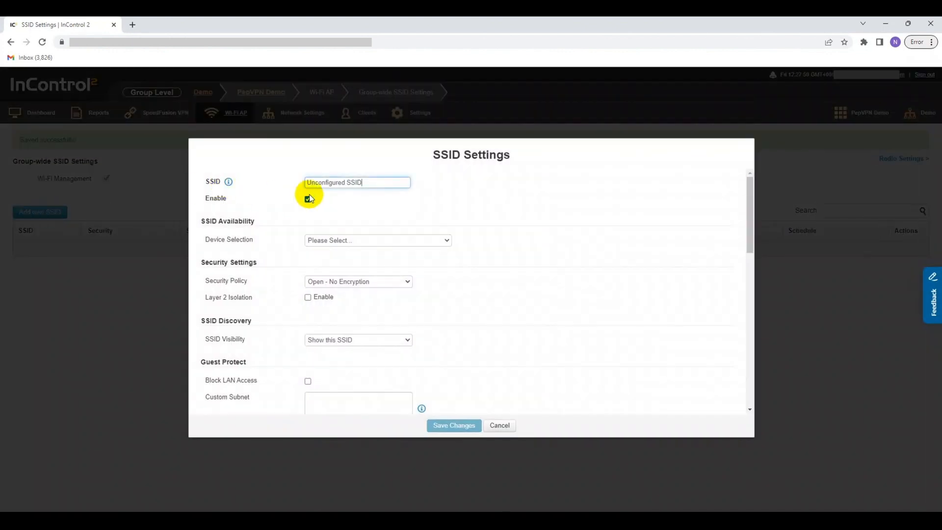
left_click_drag(358, 188, 2, 189)
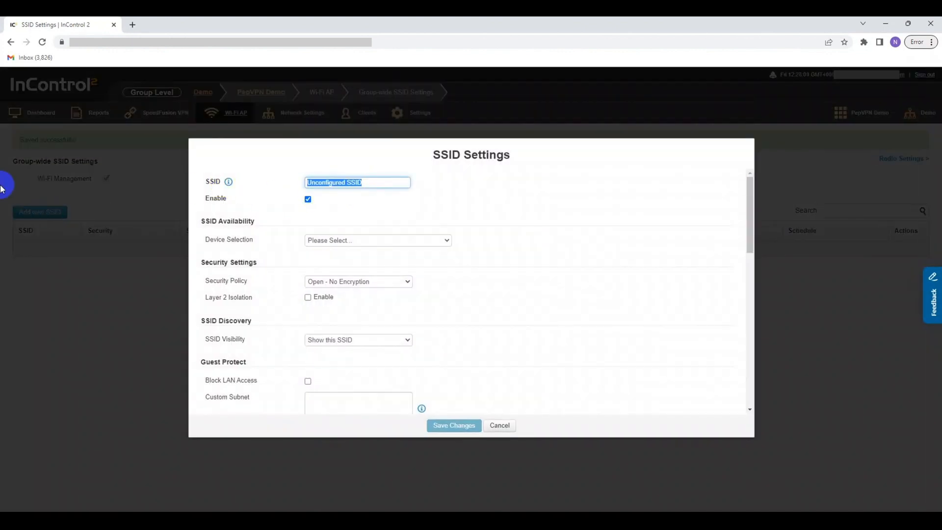
type("Demo")
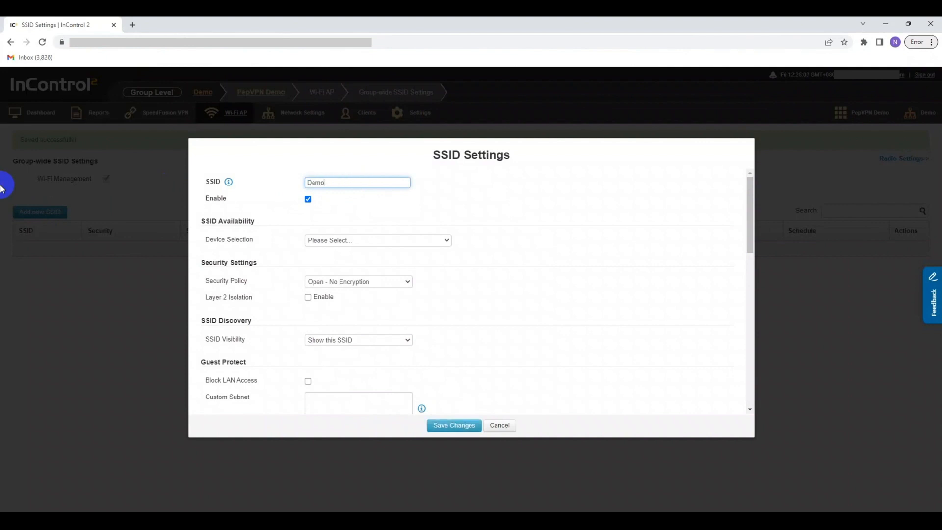
left_click(361, 292)
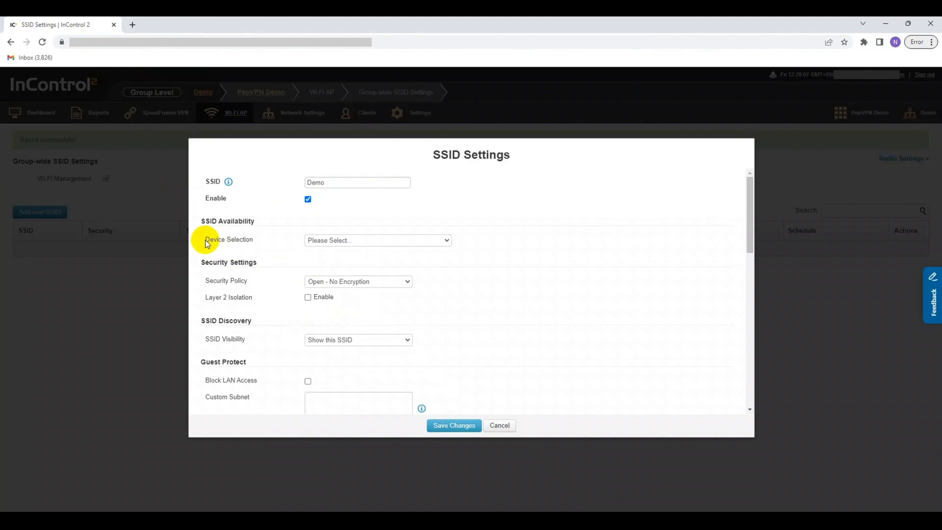
Examine the device selection options for the Demo SSID and its remaining settings, including MAC filter, multicast and radio selection
left_click_drag(206, 240, 237, 242)
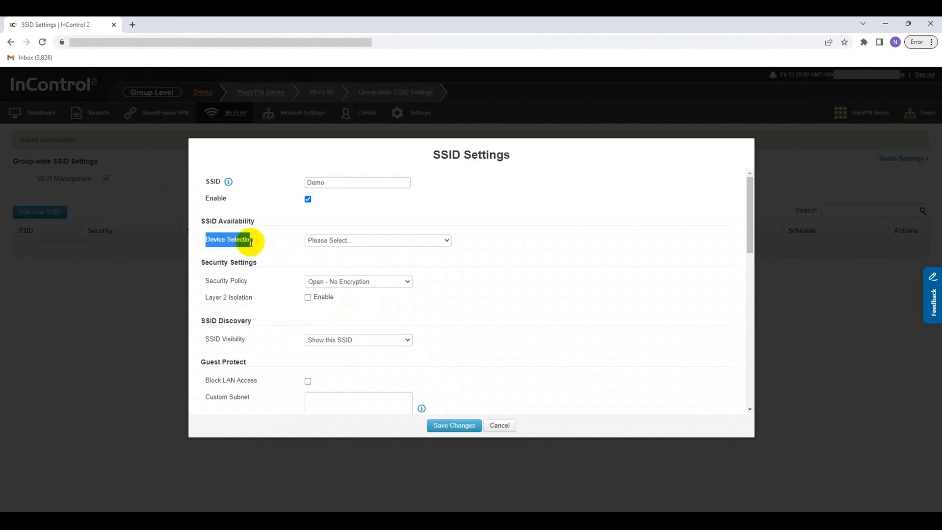
left_click(311, 240)
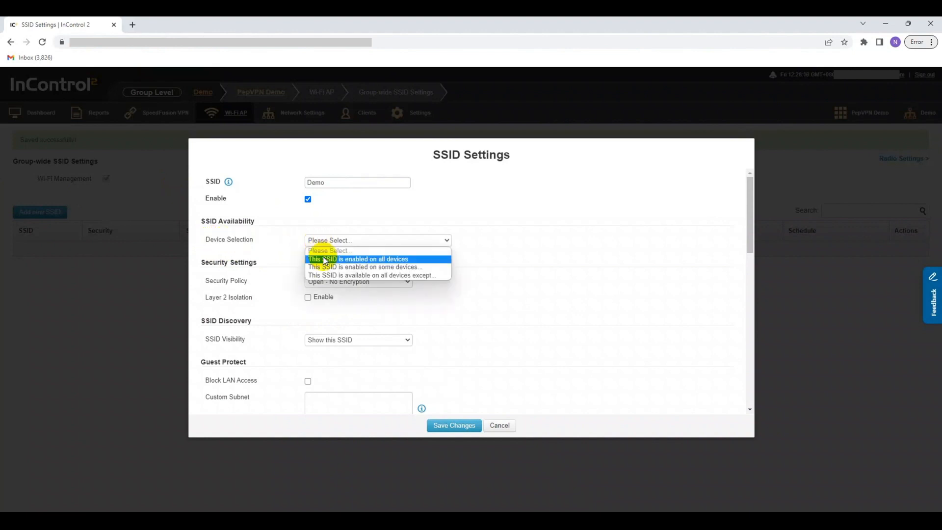
left_click(472, 263)
scroll(467, 278, "down", 7)
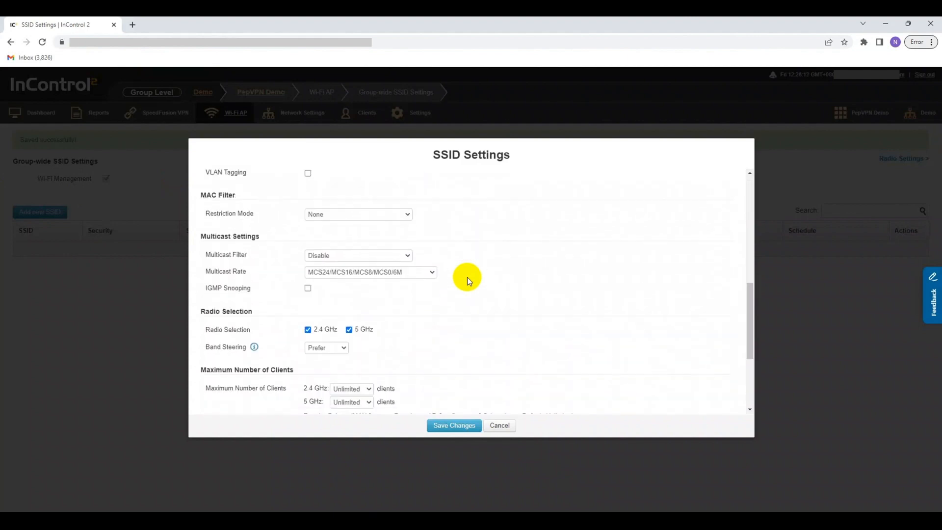
scroll(468, 278, "down", 3)
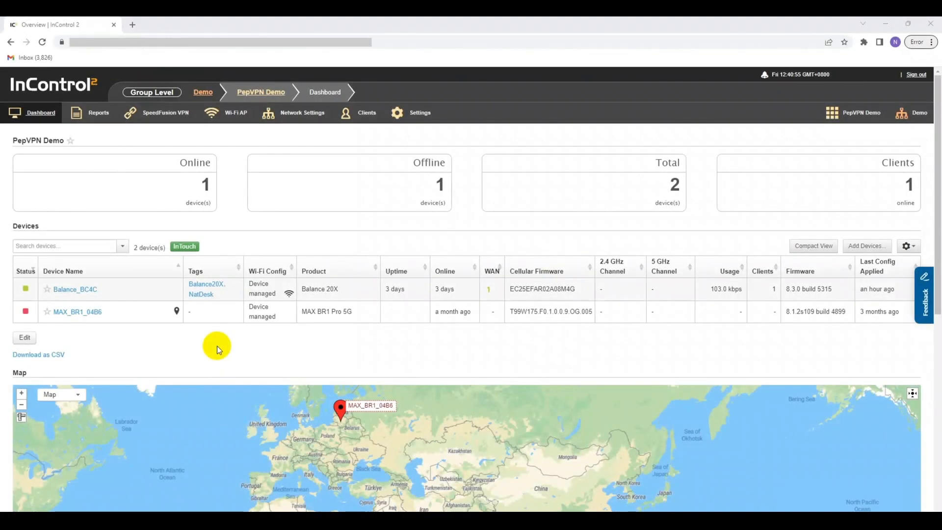
Create a new captive portal for the group with the name Demo and the company name Demo
left_click(301, 117)
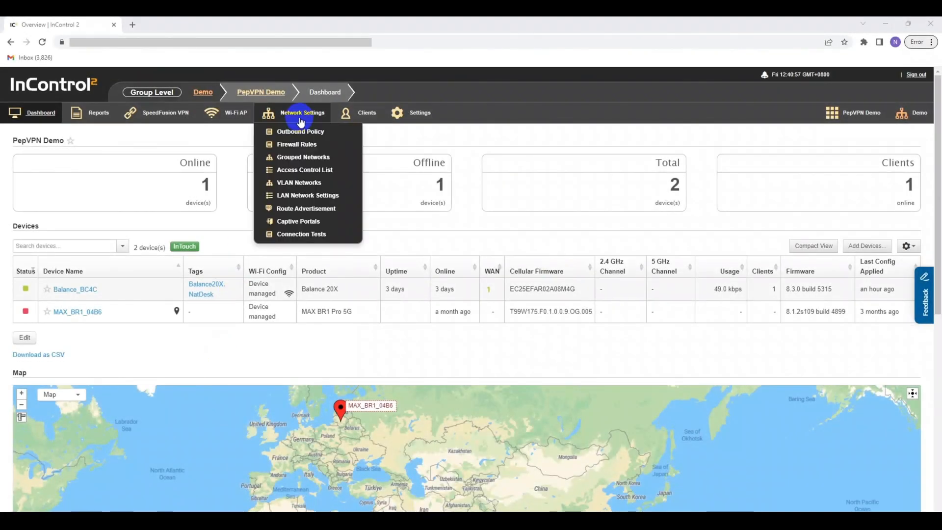
left_click(291, 222)
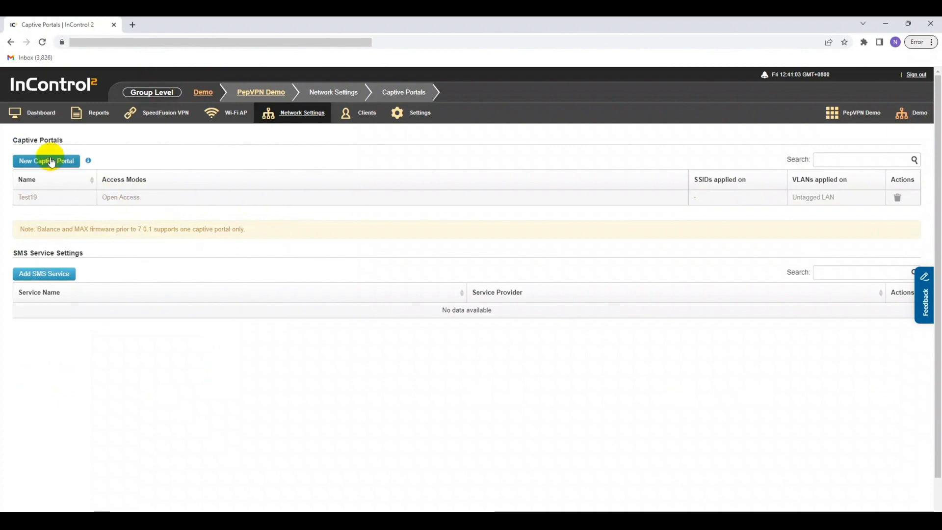
left_click(51, 162)
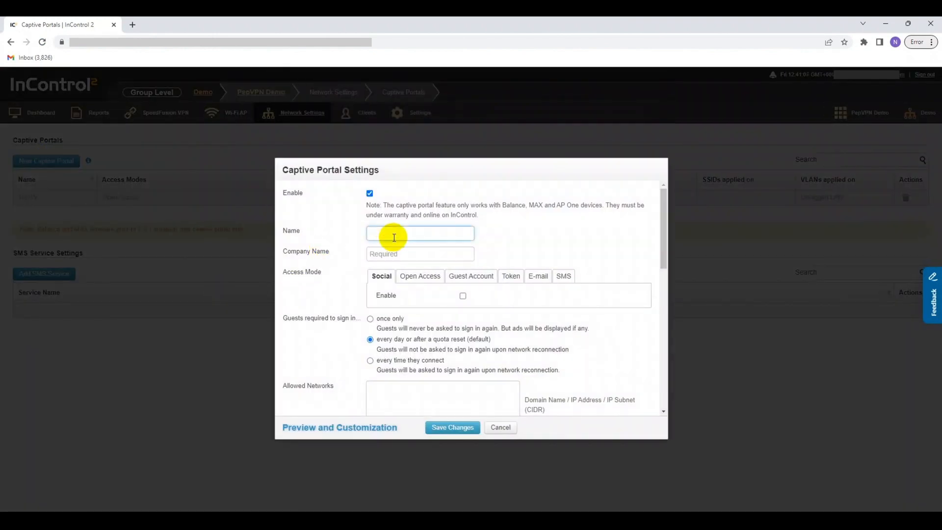
type("Demo")
key("Tab")
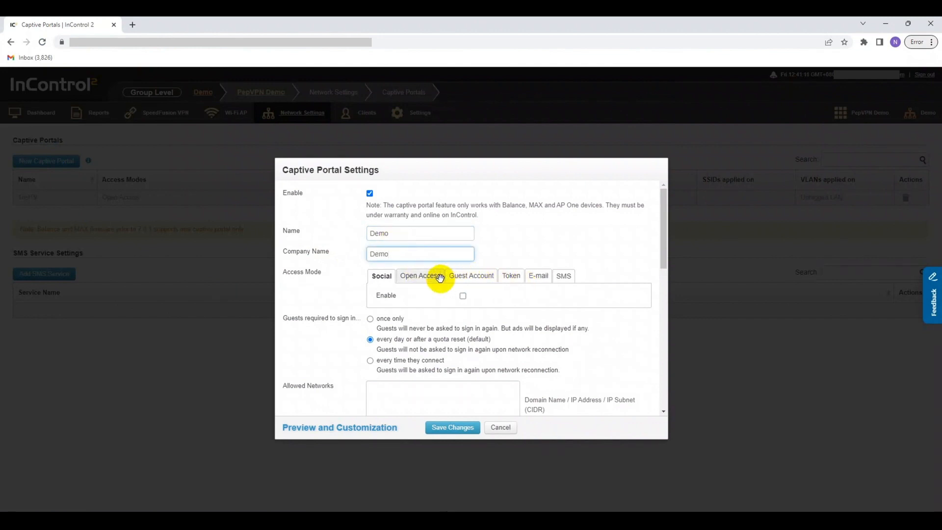
Enable the Social access mode for the captive portal and open its preview and customization
left_click(463, 296)
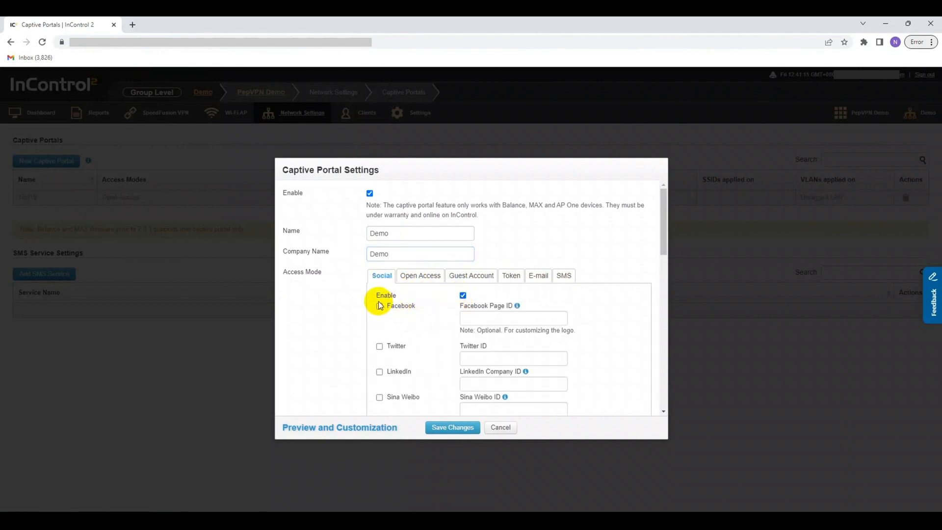
scroll(383, 339, "down", 3)
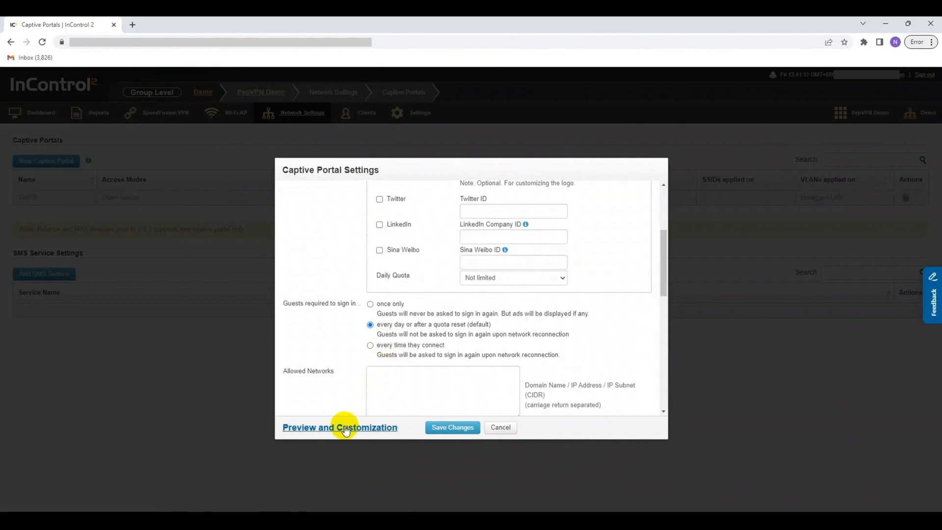
left_click(346, 429)
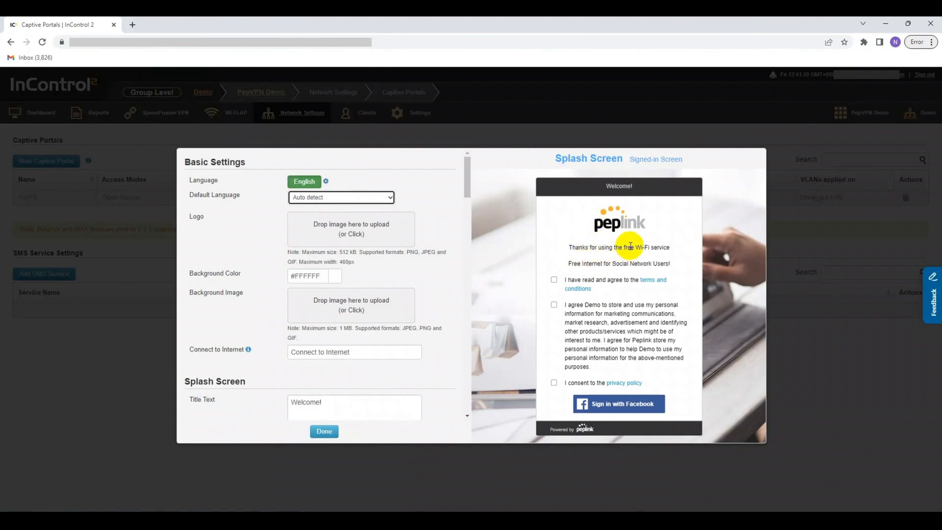
Try out a background color for the captive portal pages and return it to #FFFFFF
left_click(316, 275)
left_click(341, 306)
left_click(355, 323)
left_click_drag(299, 298, 291, 280)
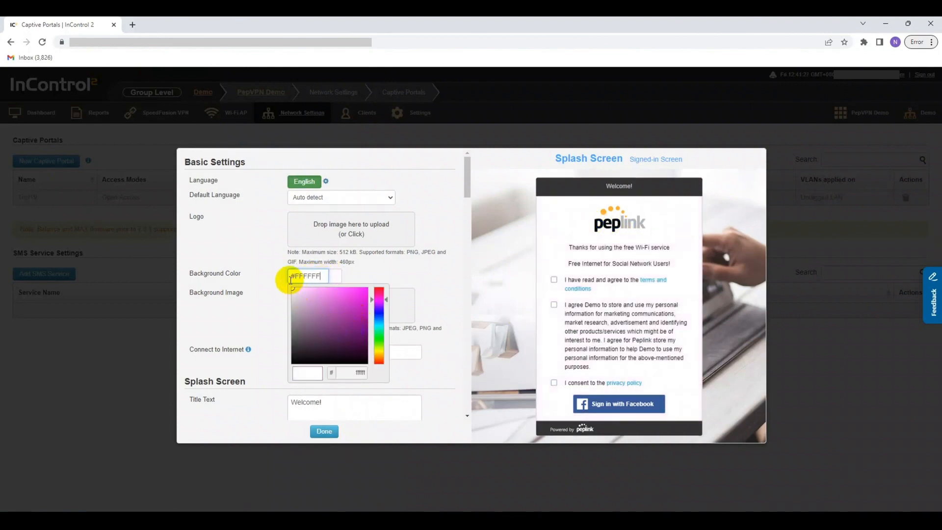
left_click(256, 354)
Set the splash screen's title text color to #FFFAFF and review the remaining splash screen and privacy text settings
scroll(299, 378, "down", 1)
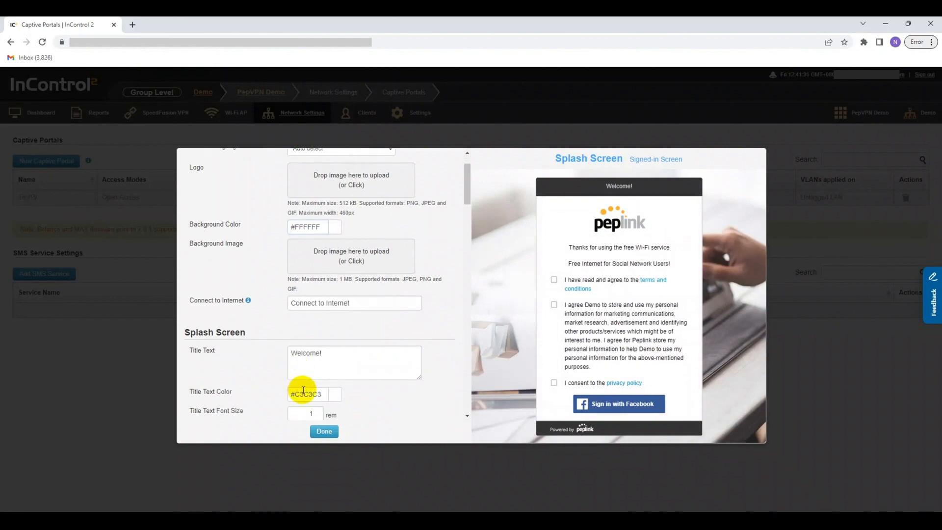
left_click(303, 390)
left_click(347, 448)
left_click_drag(347, 447, 295, 408)
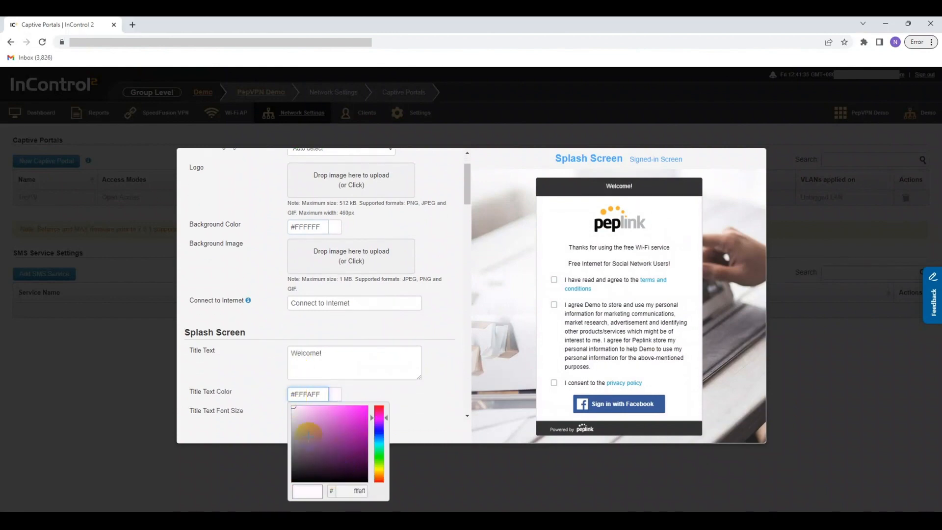
left_click(396, 393)
scroll(337, 411, "down", 10)
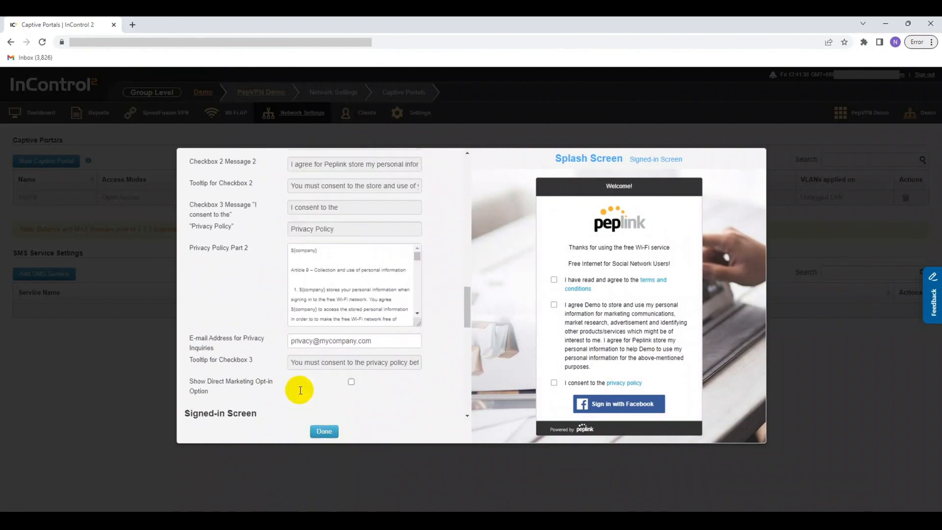
scroll(301, 390, "down", 5)
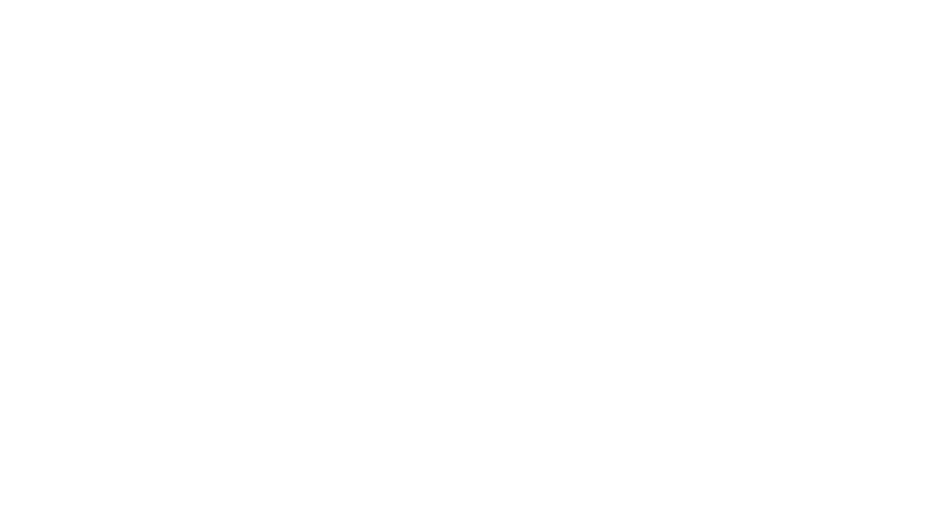